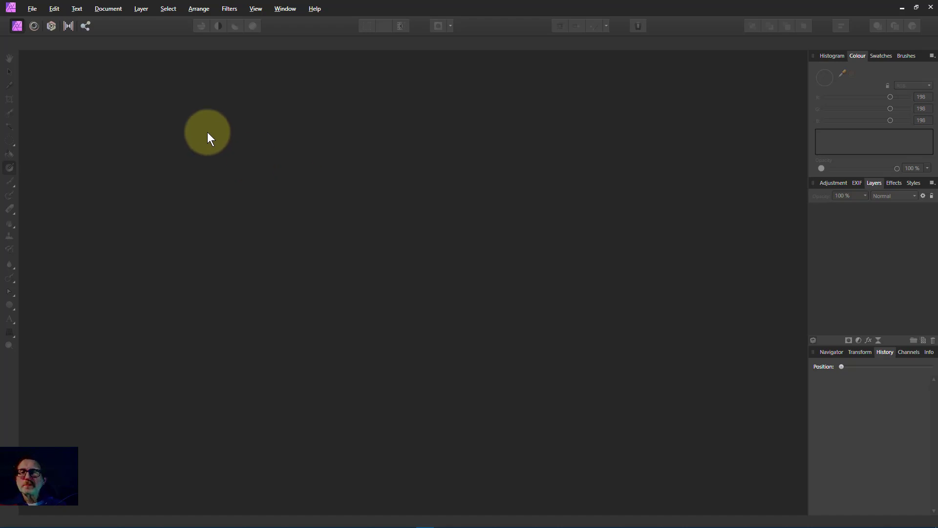
# Step: Create a Web FHD 1080p document (1920×1080 px) with Transparent Background enabled
pyautogui.click(32, 9)
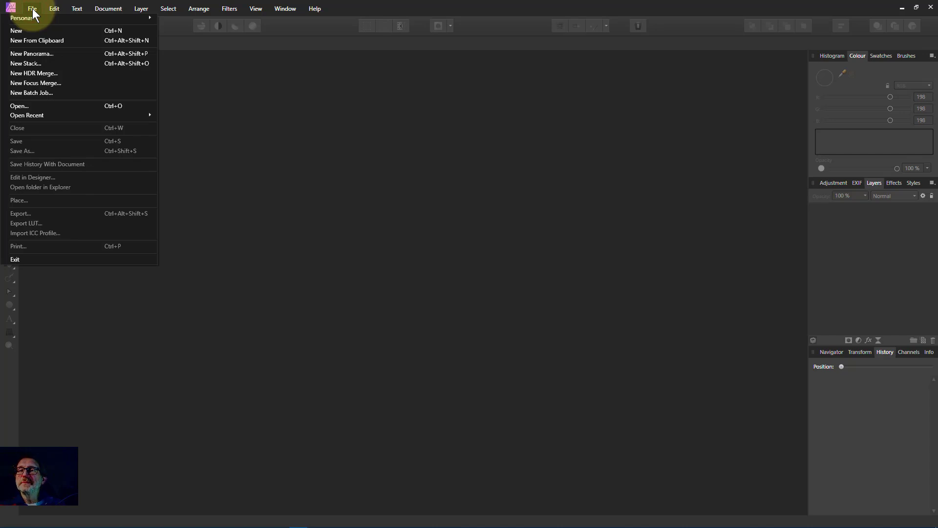
pyautogui.click(28, 31)
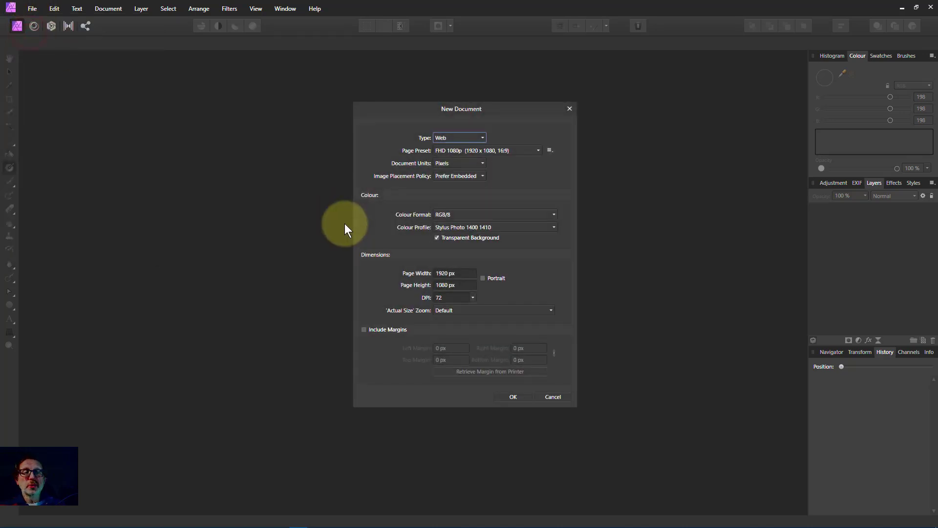
pyautogui.click(512, 397)
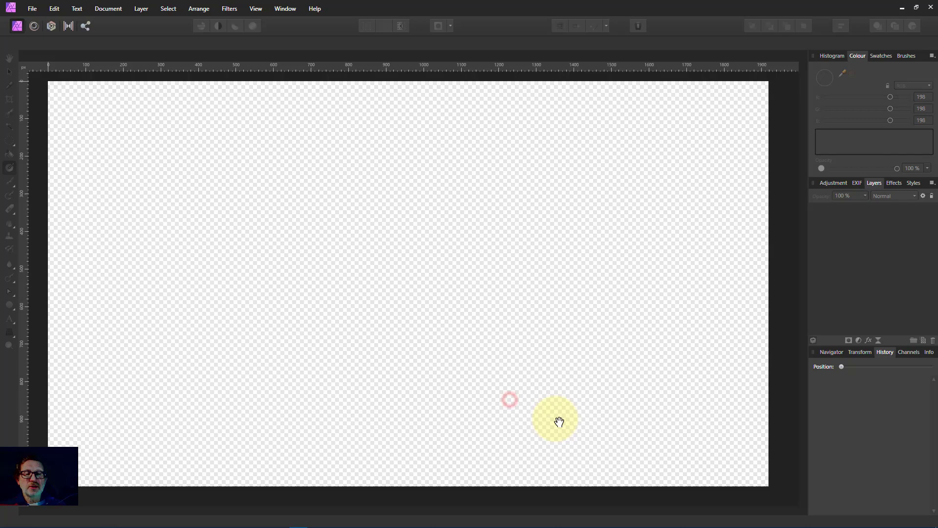
# Step: Add an empty pixel layer in the Layers panel and switch to the Gradient Tool
pyautogui.click(923, 341)
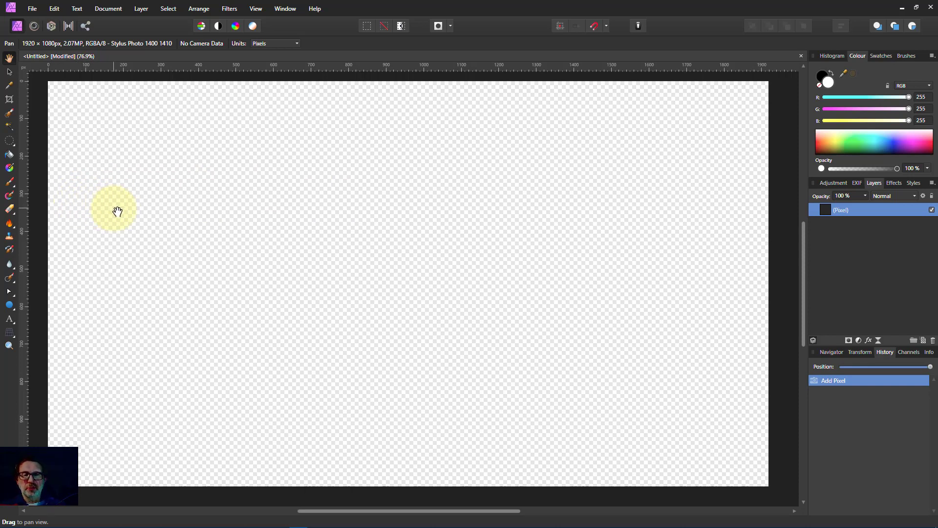
pyautogui.click(10, 169)
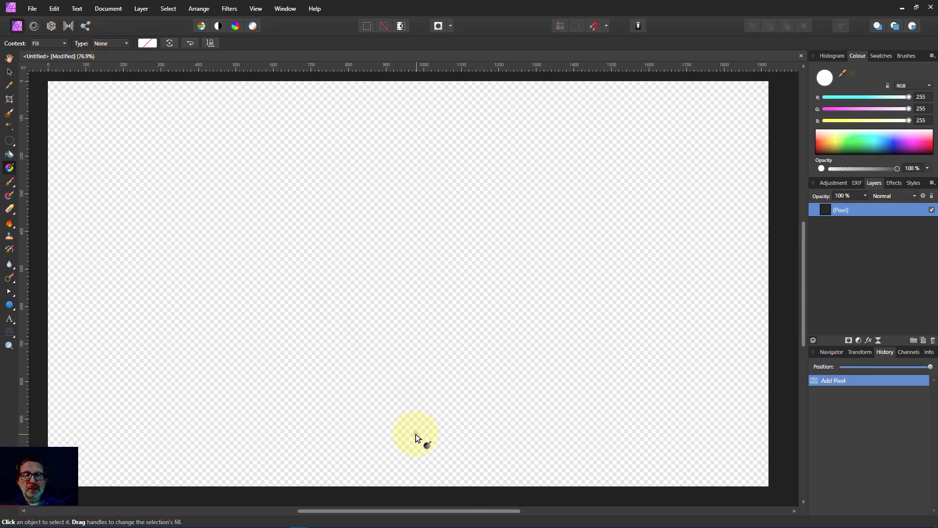
# Step: Draw a vertical linear gradient on the layer, light grey at the top and white at the bottom
pyautogui.moveTo(417, 433); pyautogui.dragTo(399, 263)
pyautogui.moveTo(394, 298); pyautogui.dragTo(414, 182)
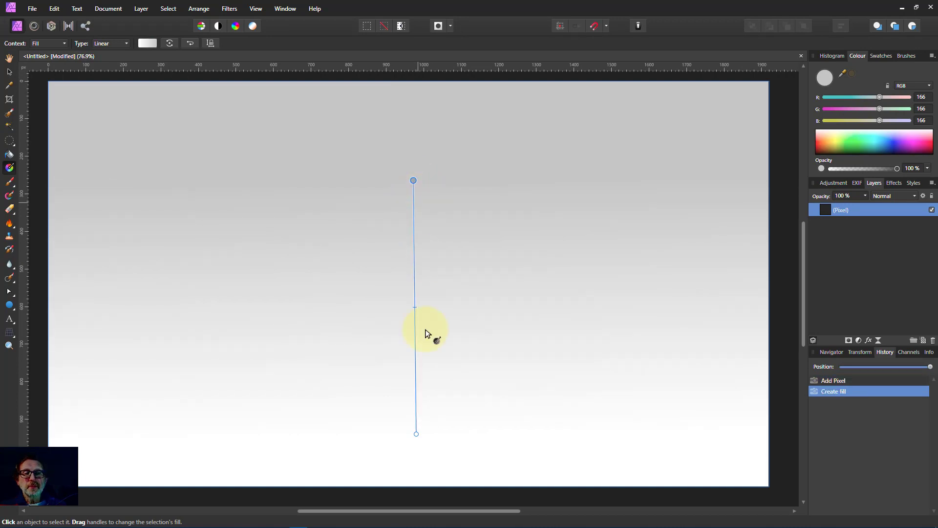
pyautogui.click(417, 435)
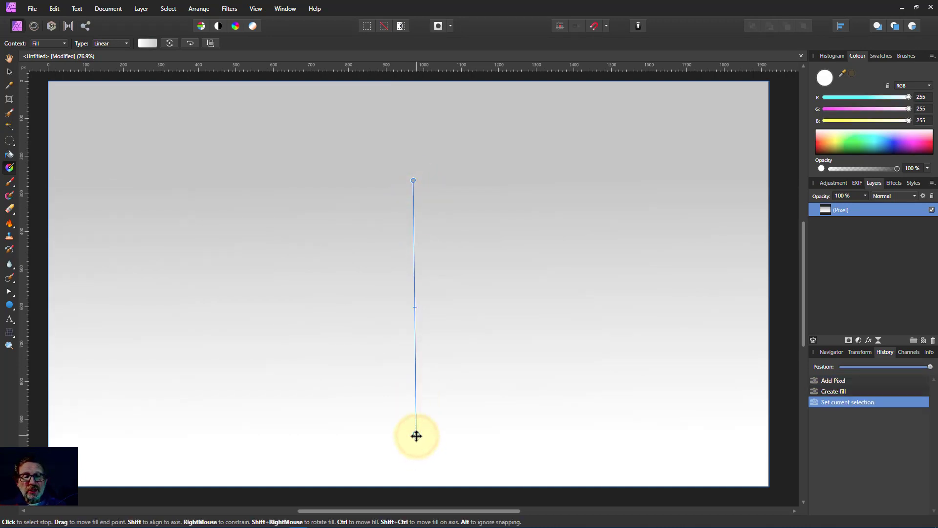
pyautogui.click(413, 181)
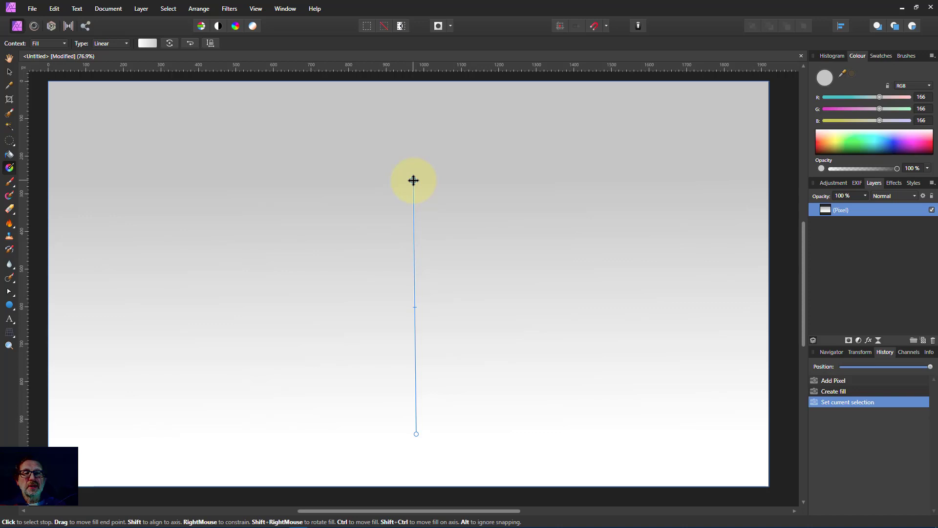
pyautogui.moveTo(416, 179); pyautogui.dragTo(417, 181)
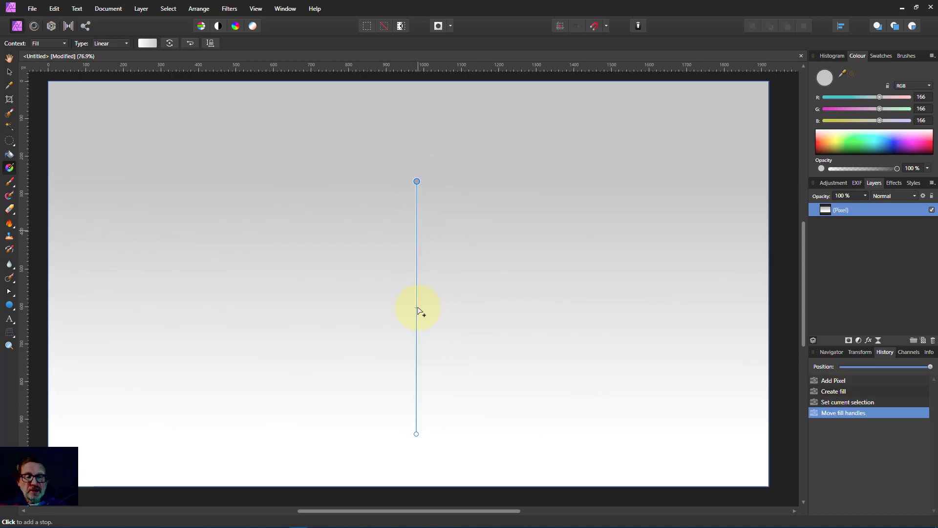
pyautogui.click(417, 433)
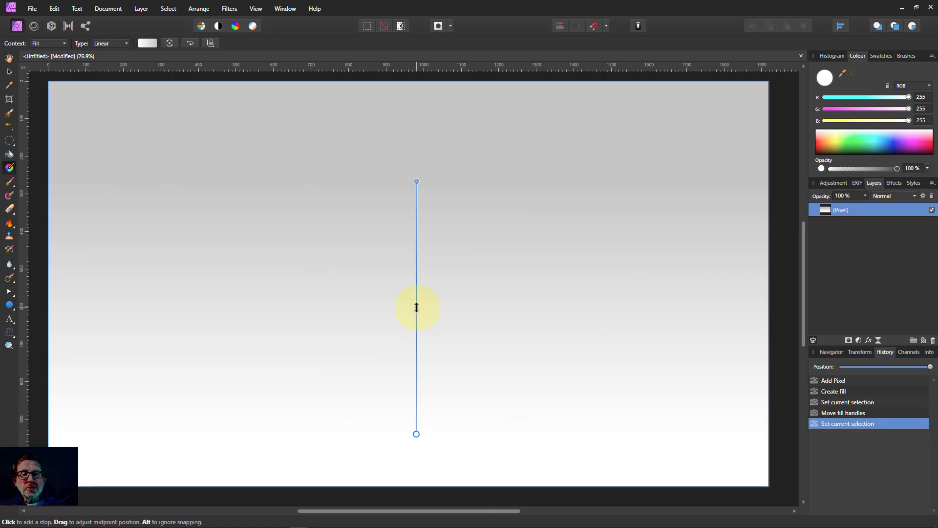
# Step: Move the gradient's midpoint handle up and down, leaving it centred between the end stops
pyautogui.moveTo(415, 297); pyautogui.dragTo(417, 228)
pyautogui.moveTo(417, 194); pyautogui.dragTo(421, 392)
pyautogui.moveTo(421, 429); pyautogui.dragTo(418, 295)
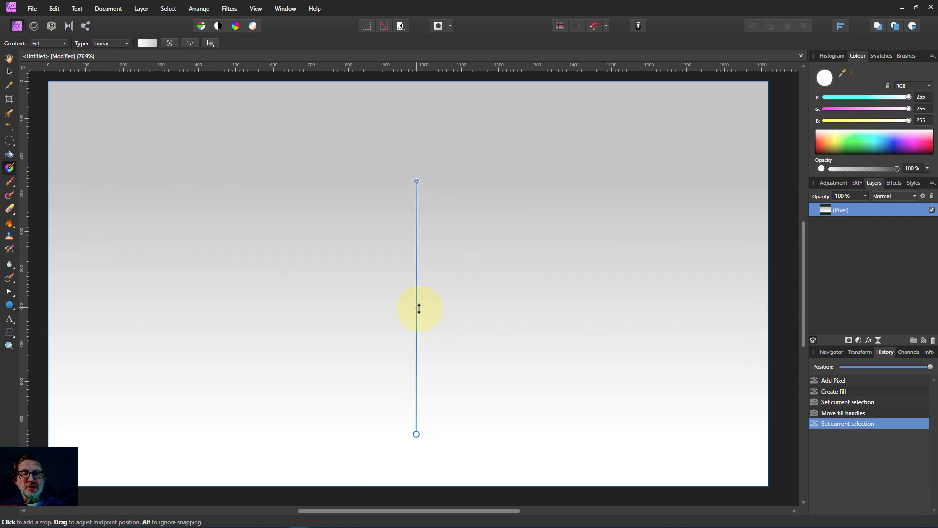
pyautogui.moveTo(419, 306); pyautogui.dragTo(420, 307)
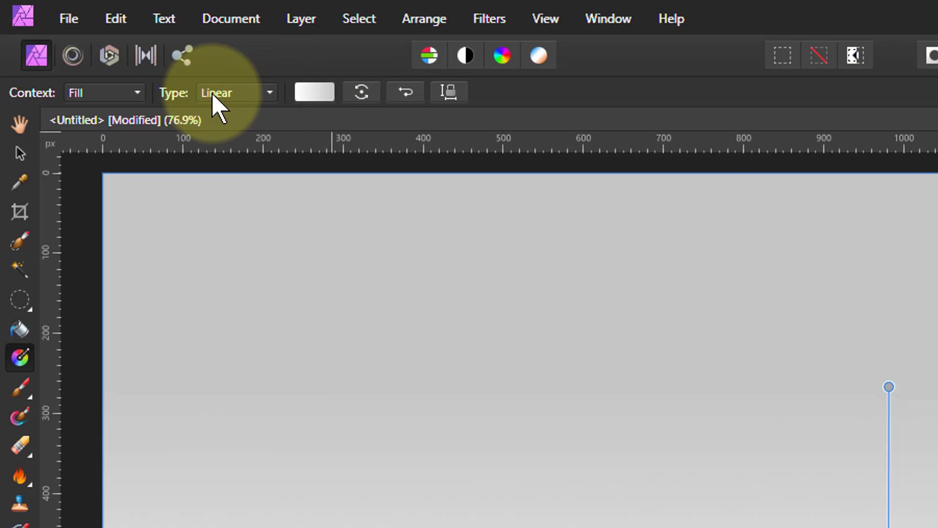
# Step: In the gradient fill editor, recolour the grey end stop to violet-pink (R 196, G 79, B 255)
pyautogui.click(319, 93)
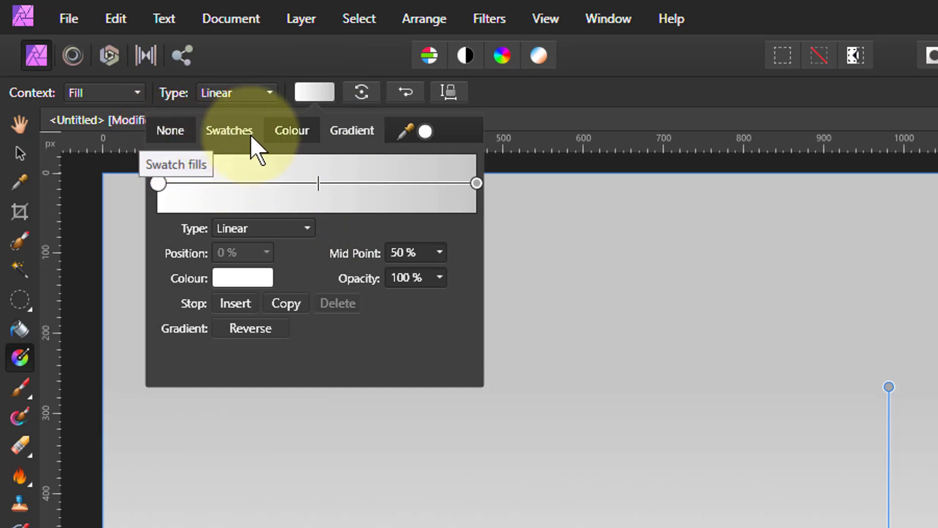
pyautogui.click(292, 132)
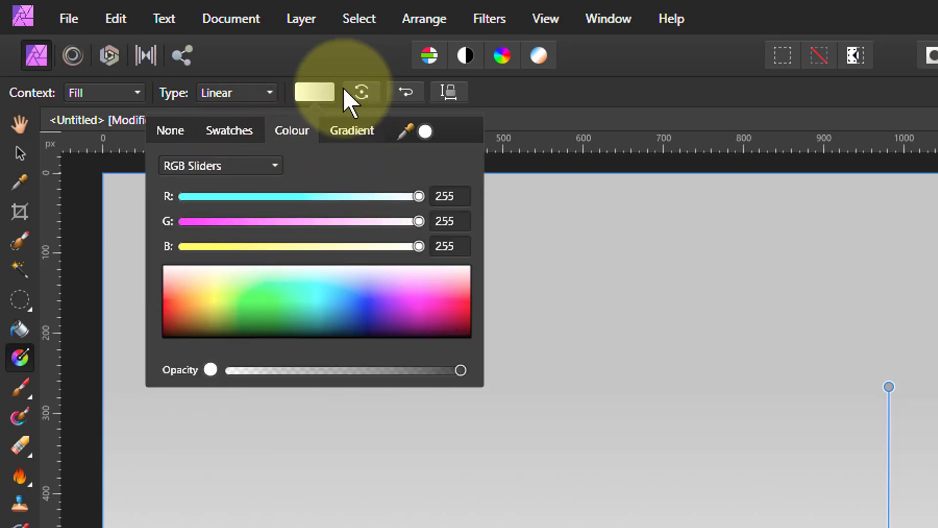
pyautogui.click(347, 131)
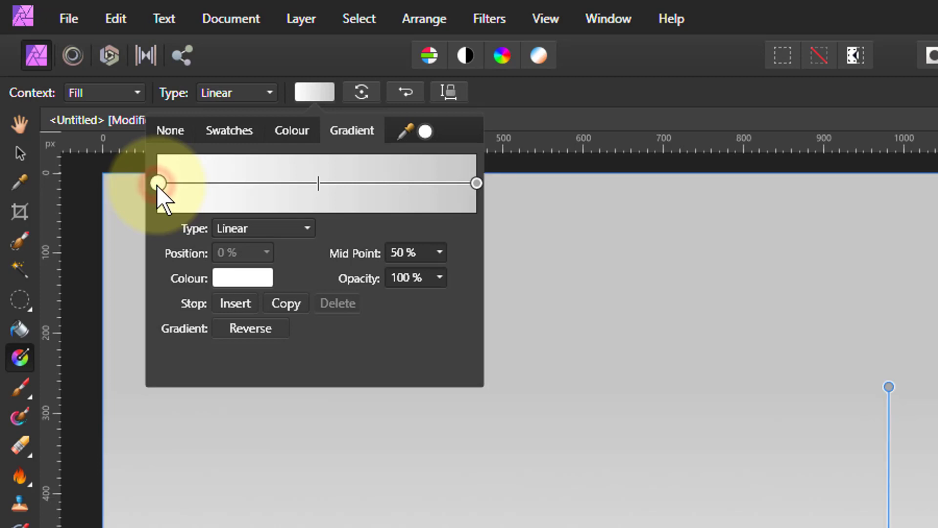
pyautogui.click(476, 185)
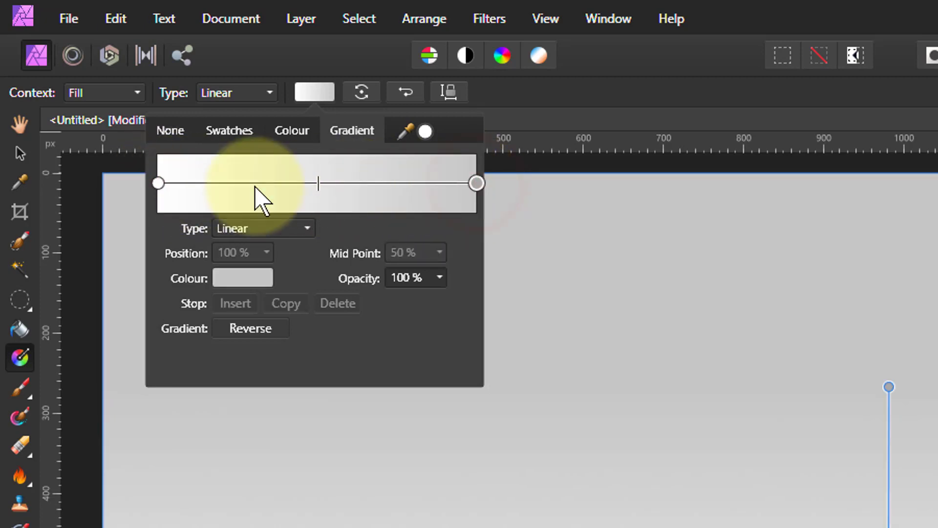
pyautogui.click(159, 185)
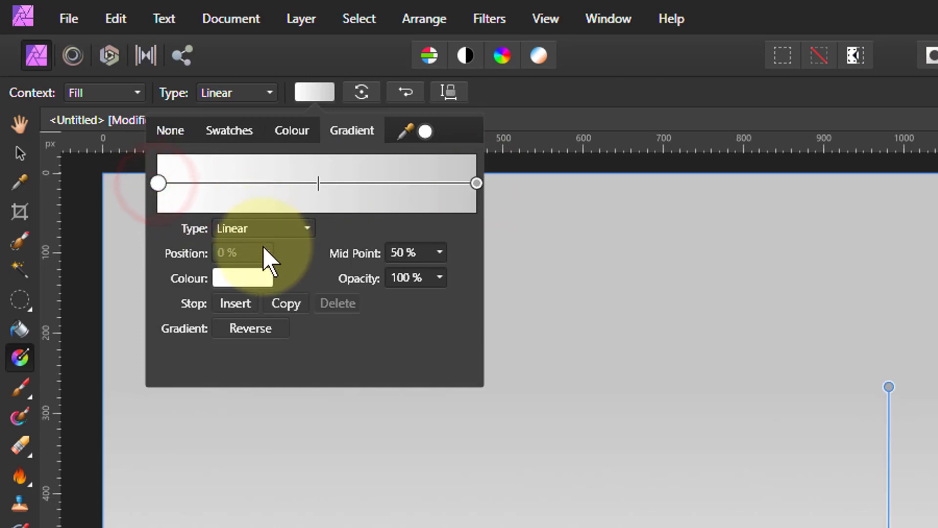
pyautogui.click(477, 185)
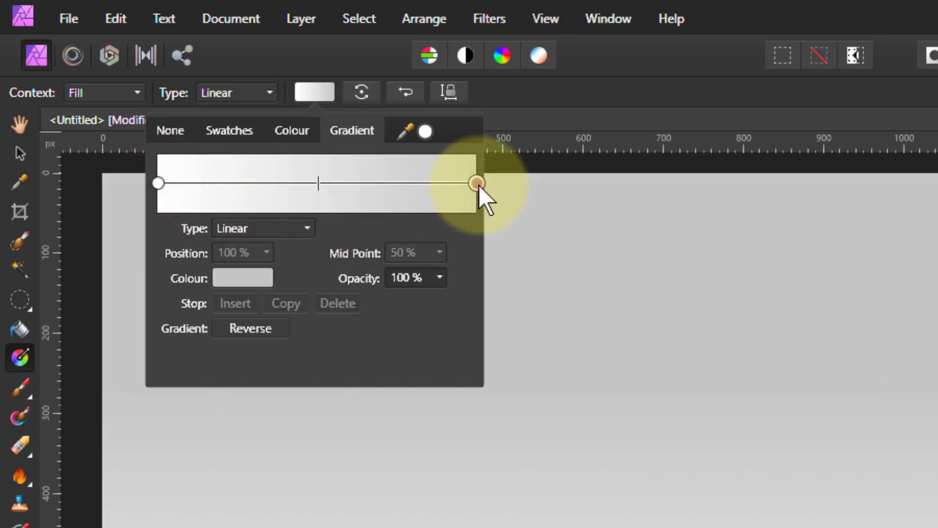
pyautogui.click(237, 280)
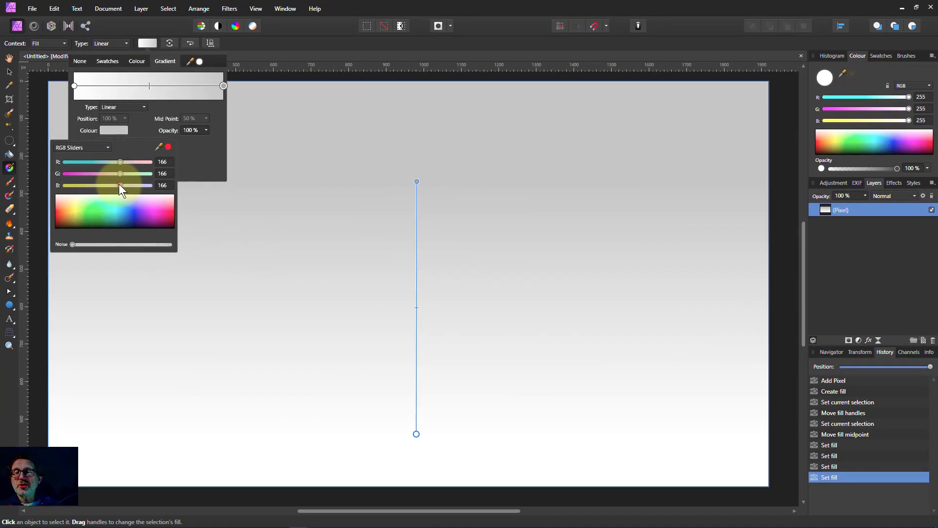
pyautogui.moveTo(256, 394); pyautogui.dragTo(323, 395)
pyautogui.moveTo(121, 174)
pyautogui.mouseDown()
pyautogui.moveTo(93, 174)
pyautogui.moveTo(131, 162)
pyautogui.mouseUp()
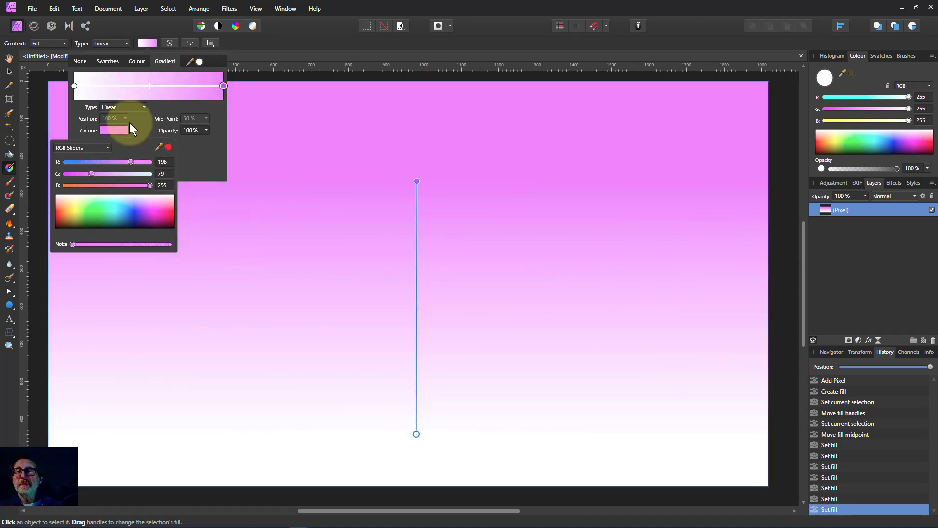
# Step: Colour the start stop bright green, then set the starting colour to magenta (R 179, G 0, B 248)
pyautogui.click(75, 86)
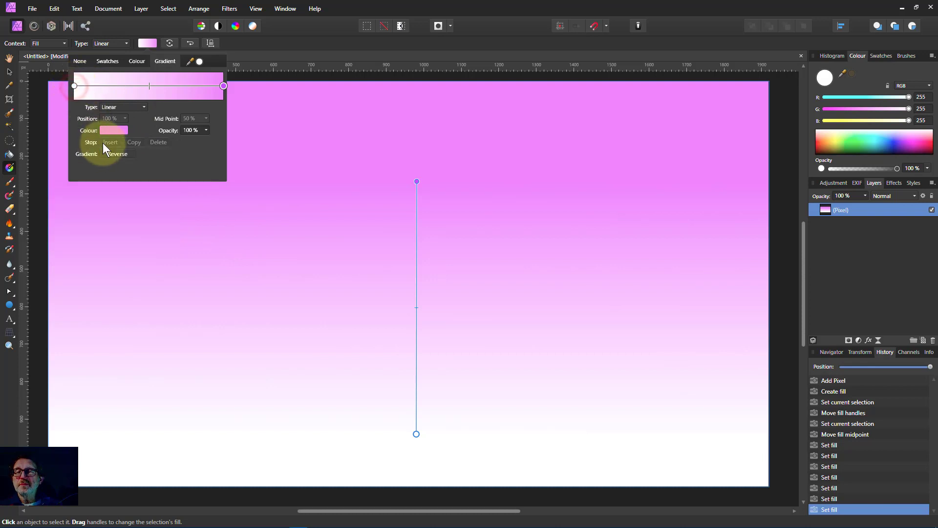
pyautogui.click(113, 130)
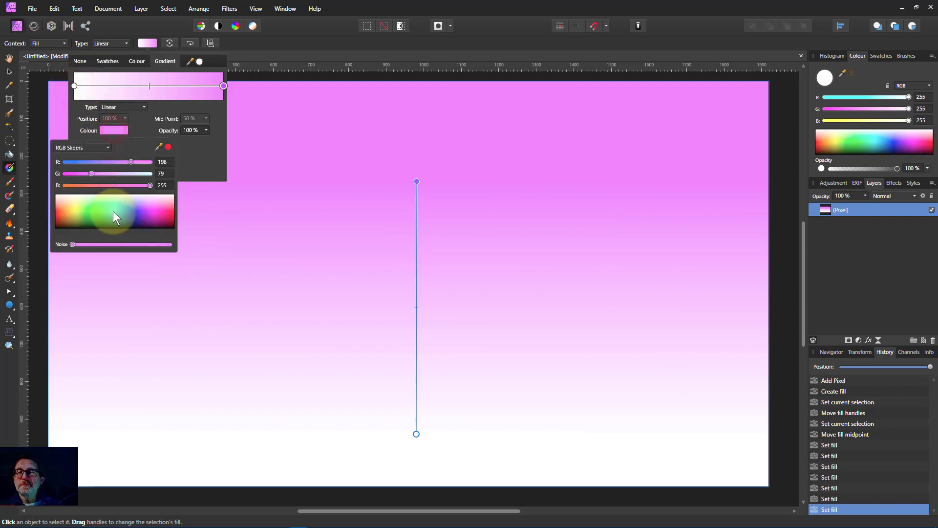
pyautogui.click(97, 215)
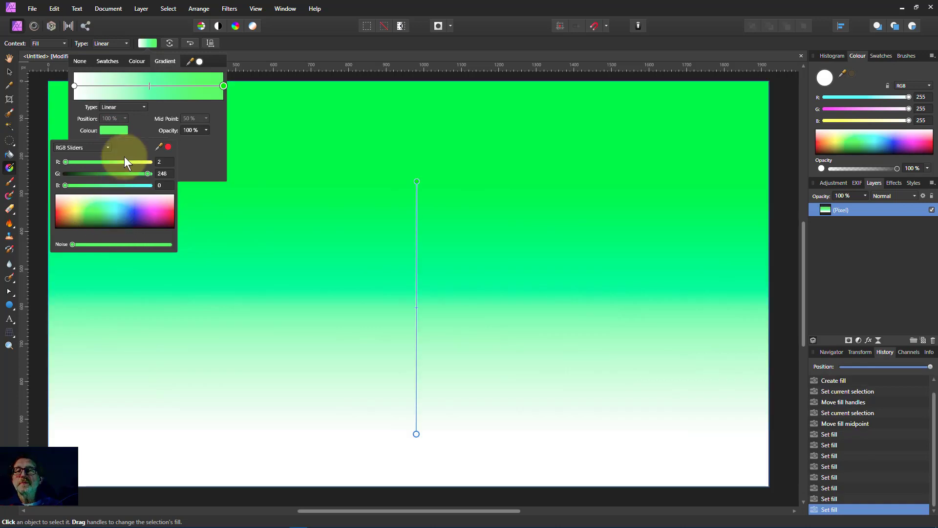
pyautogui.click(74, 86)
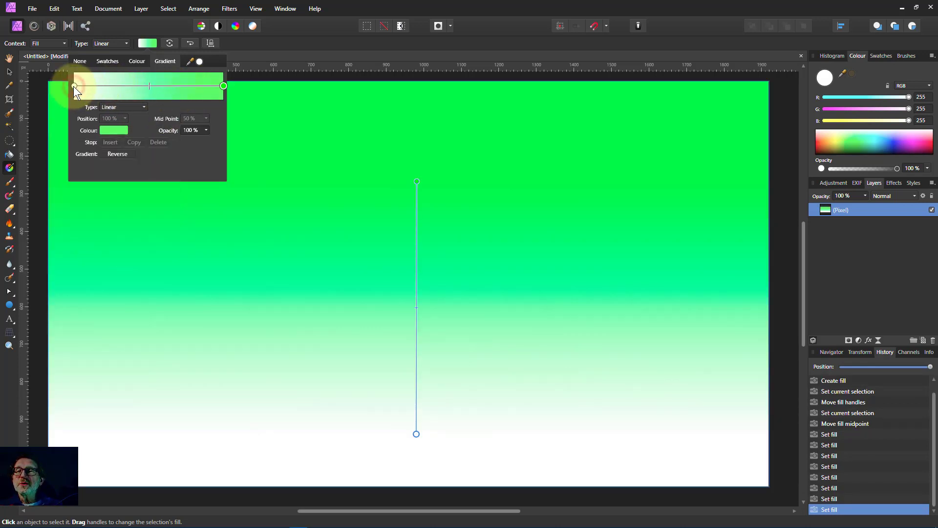
pyautogui.click(110, 132)
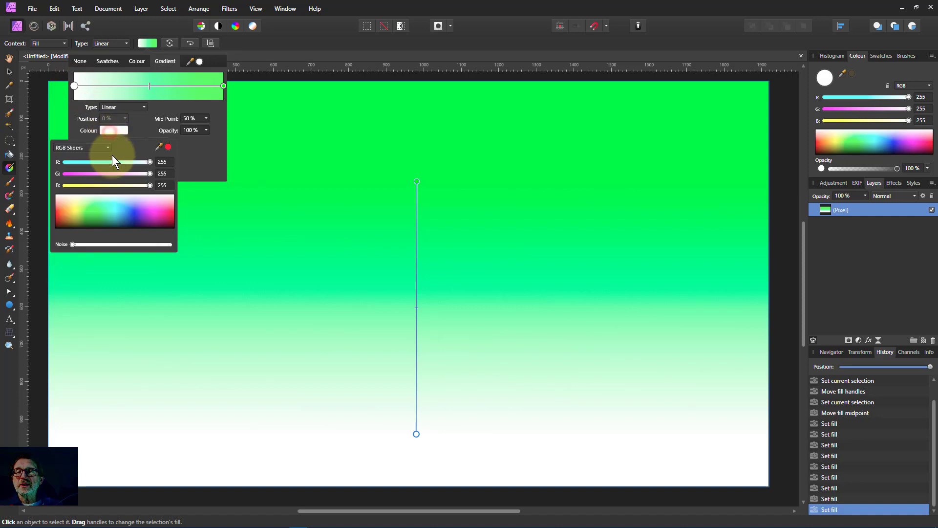
pyautogui.click(147, 213)
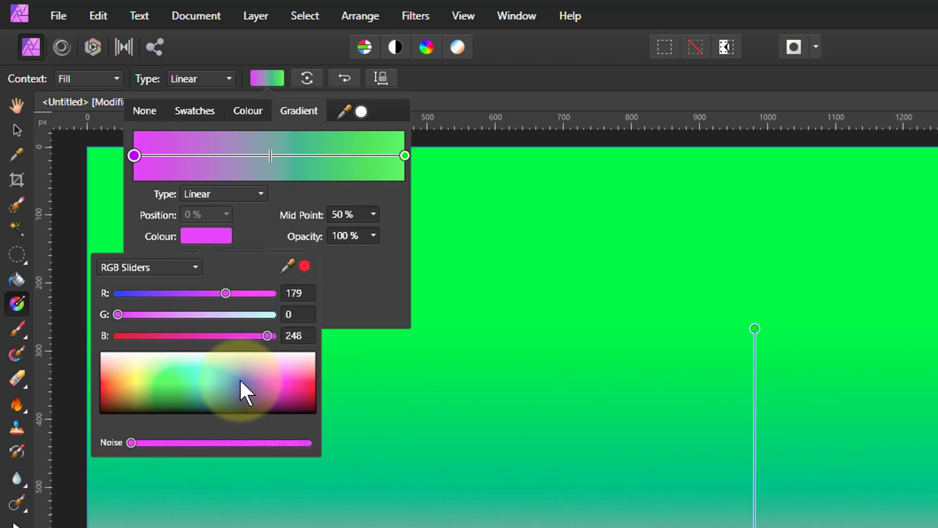
# Step: Reverse the gradient twice and shift the midpoint where the two colours meet
pyautogui.click(341, 274)
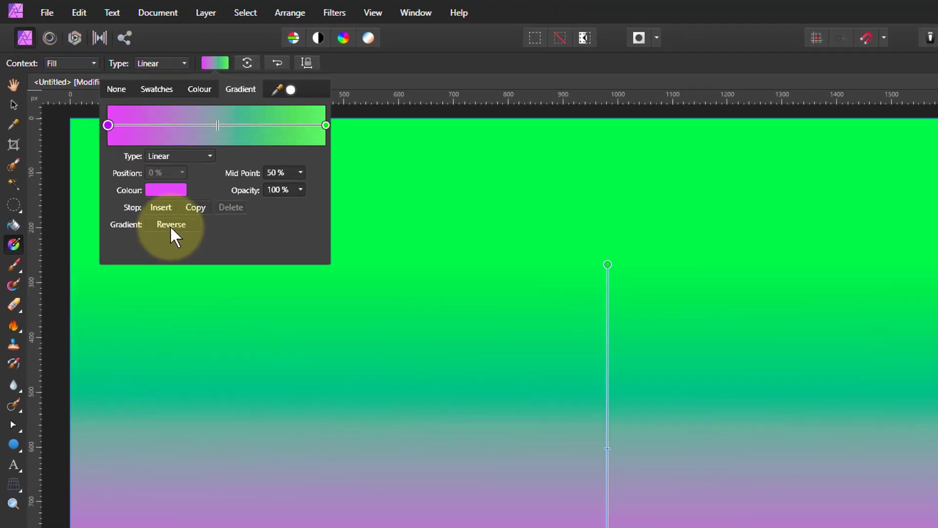
pyautogui.click(169, 224)
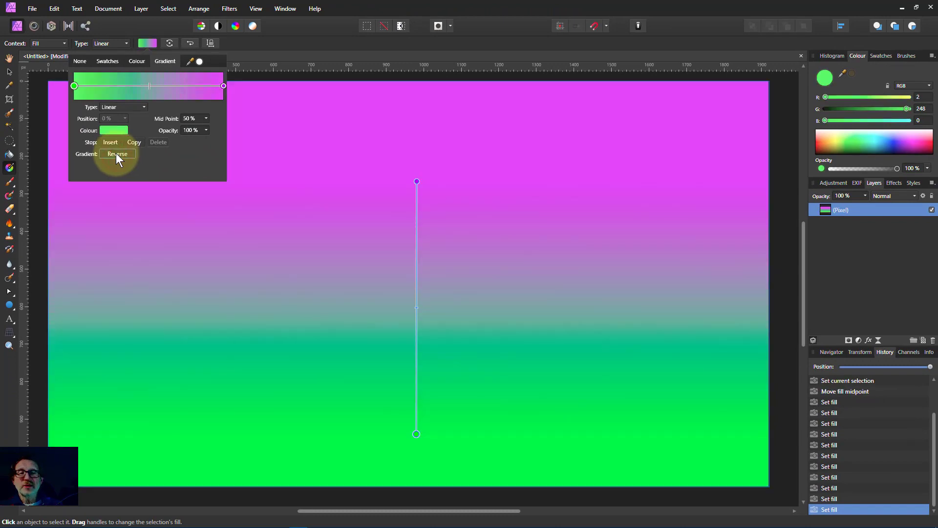
pyautogui.click(116, 154)
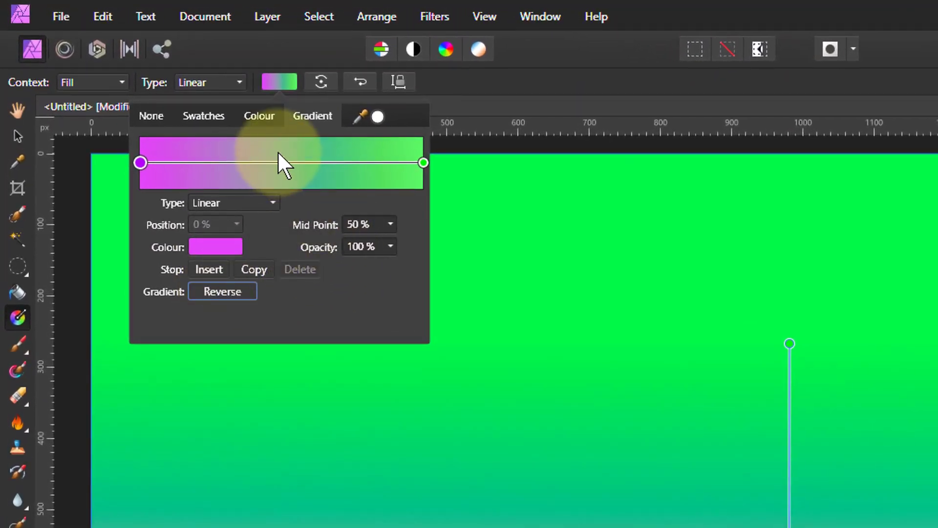
pyautogui.moveTo(281, 162)
pyautogui.mouseDown()
pyautogui.moveTo(311, 161)
pyautogui.moveTo(238, 162)
pyautogui.moveTo(266, 162)
pyautogui.mouseUp()
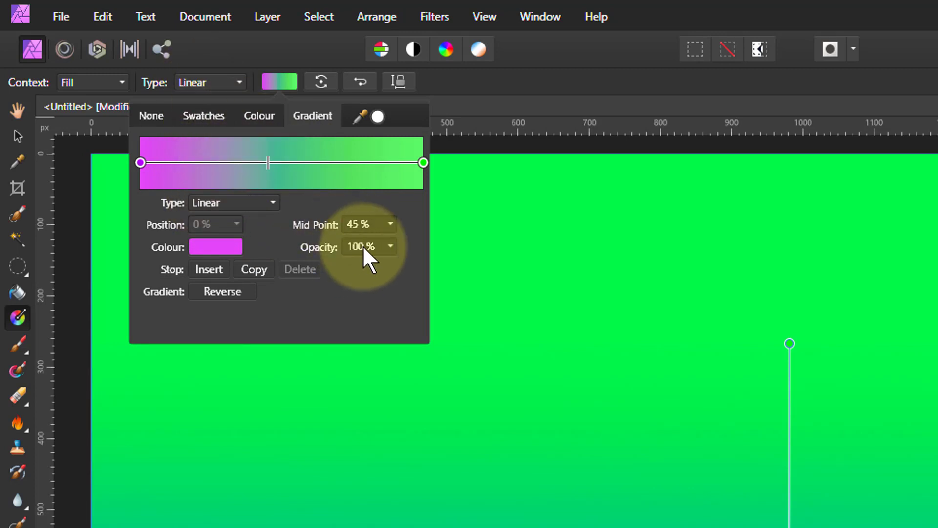
# Step: Adjust the green end stop's opacity, ending with it fully opaque
pyautogui.click(423, 163)
pyautogui.click(390, 246)
pyautogui.click(393, 266)
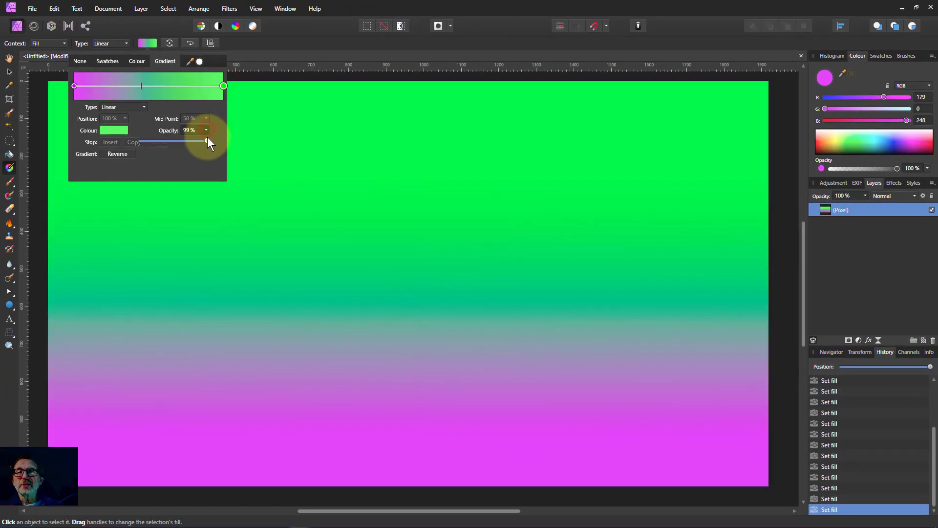
pyautogui.moveTo(207, 138); pyautogui.dragTo(226, 145)
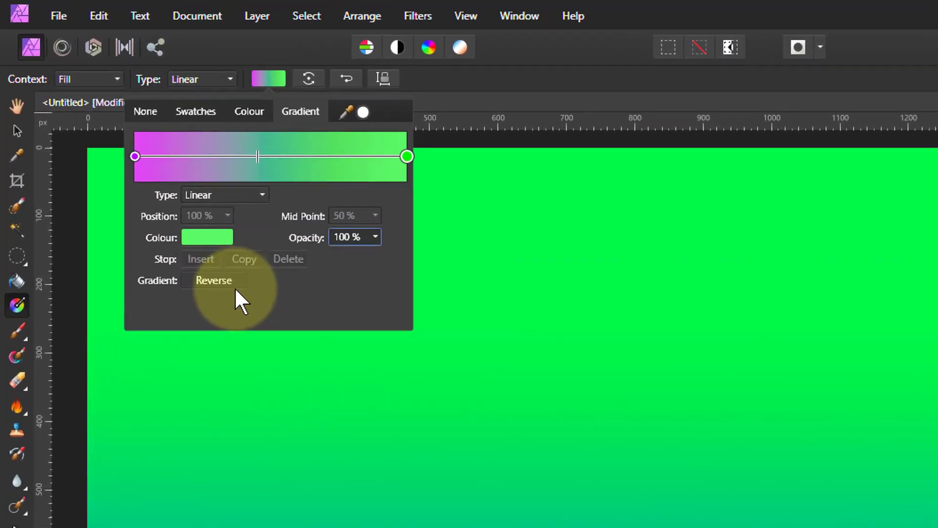
# Step: Reverse the gradient so magenta is on top and add a pink stop at 52%
pyautogui.click(116, 159)
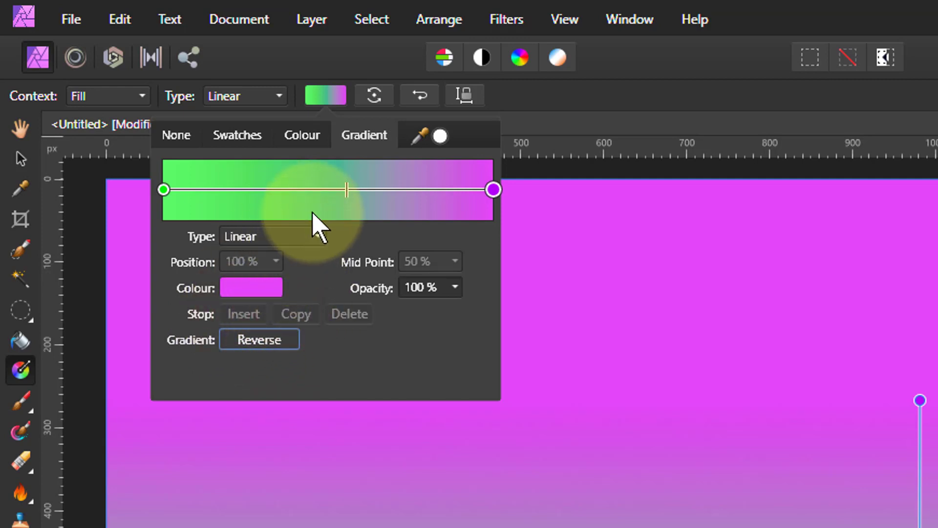
pyautogui.click(300, 190)
pyautogui.moveTo(301, 190); pyautogui.dragTo(335, 190)
pyautogui.click(259, 288)
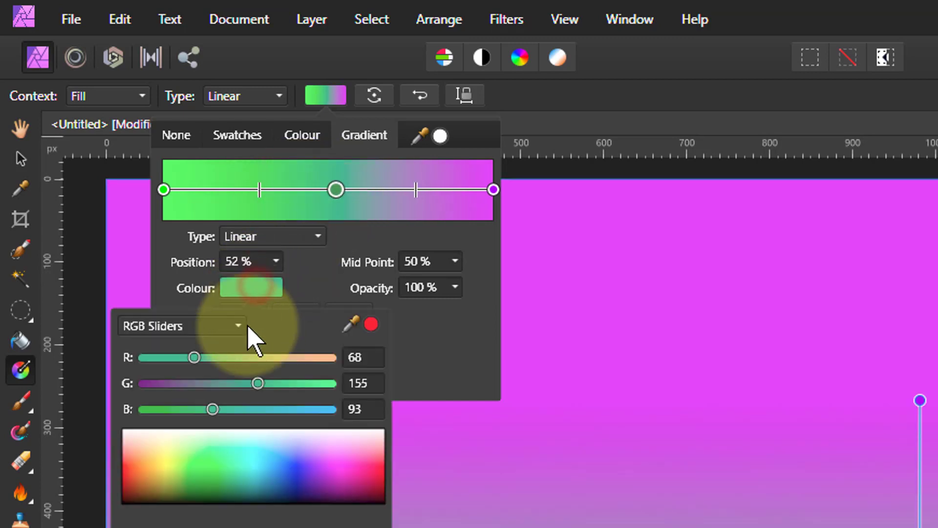
pyautogui.click(365, 470)
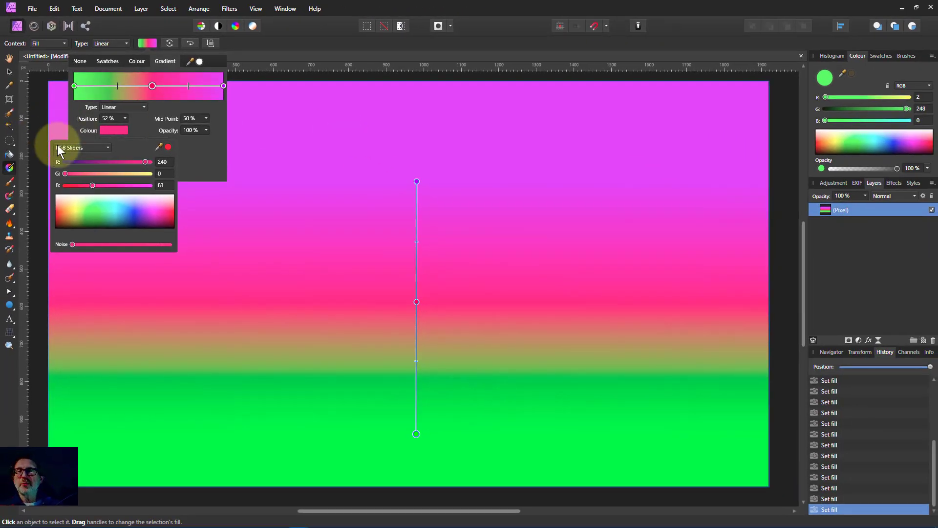
pyautogui.click(152, 86)
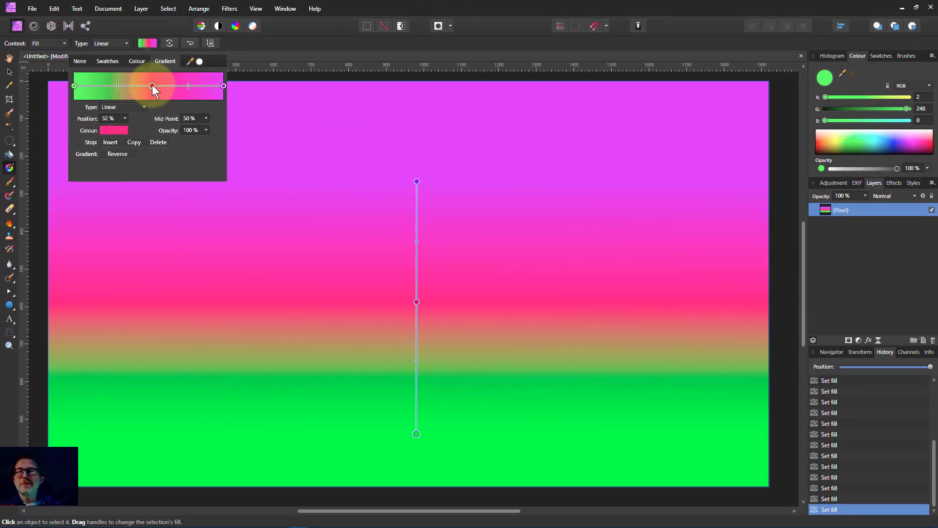
# Step: Tweak the green-to-pink blend, then drag the pink middle stop off the bar to delete it
pyautogui.moveTo(117, 86)
pyautogui.mouseDown()
pyautogui.moveTo(104, 89)
pyautogui.moveTo(115, 86)
pyautogui.mouseUp()
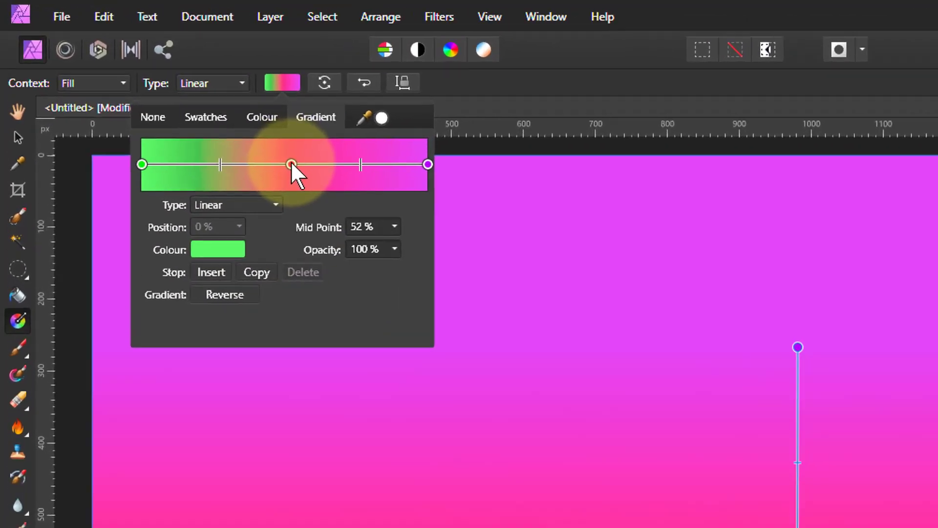
pyautogui.click(152, 86)
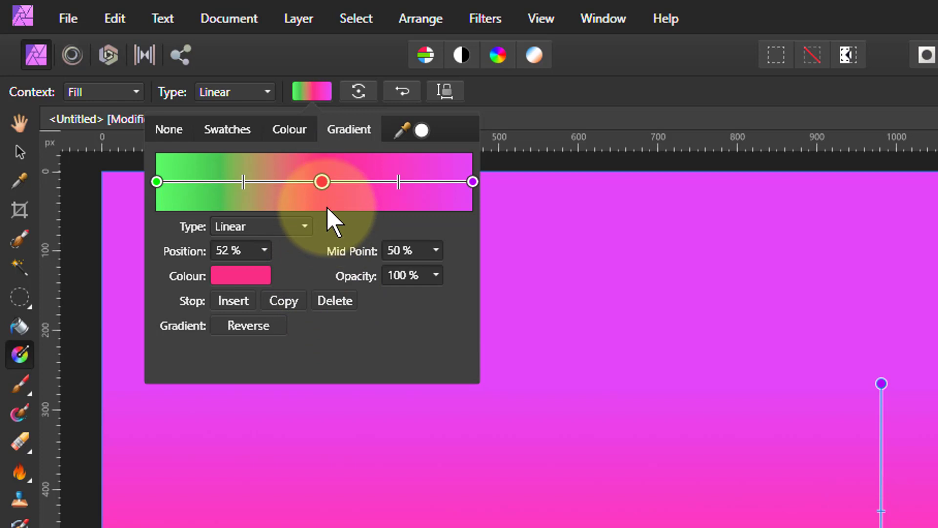
pyautogui.click(320, 178)
pyautogui.moveTo(320, 217); pyautogui.dragTo(320, 263)
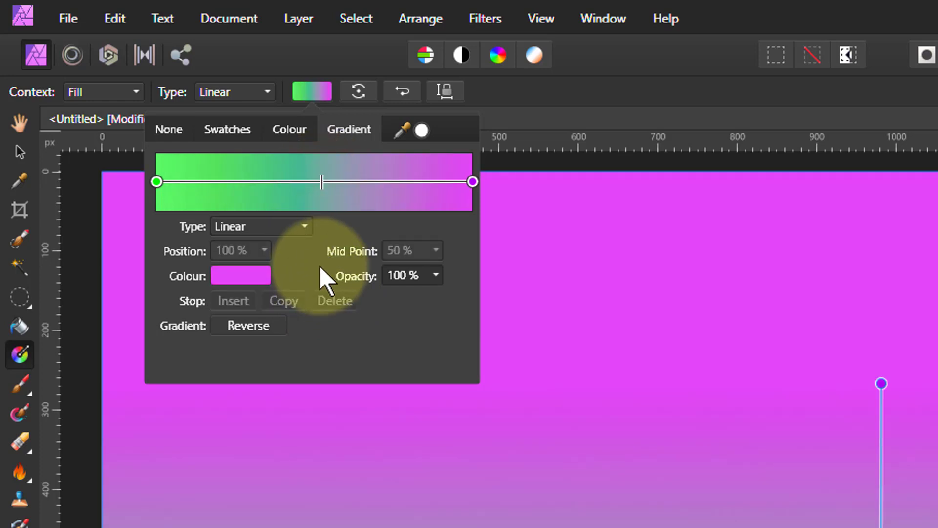
# Step: Change the gradient type to Radial and move its centre up toward the page middle
pyautogui.click(327, 345)
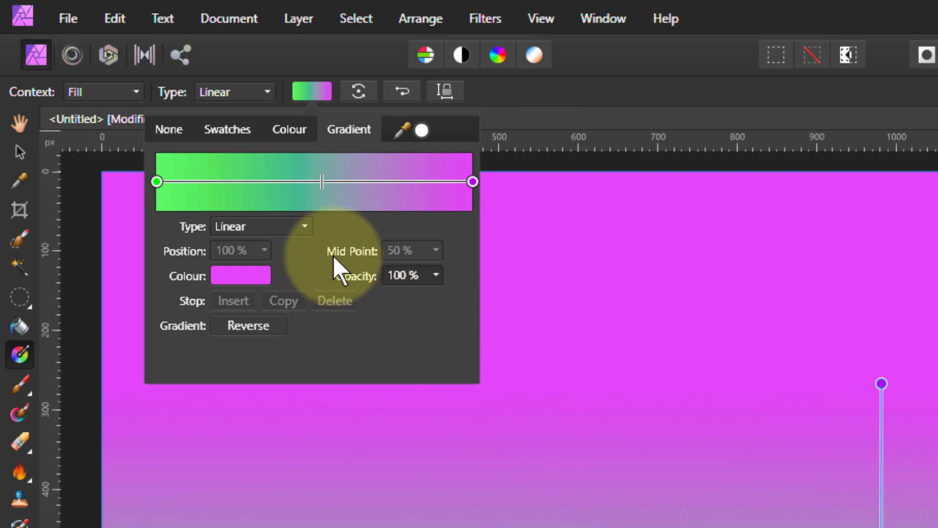
pyautogui.click(252, 225)
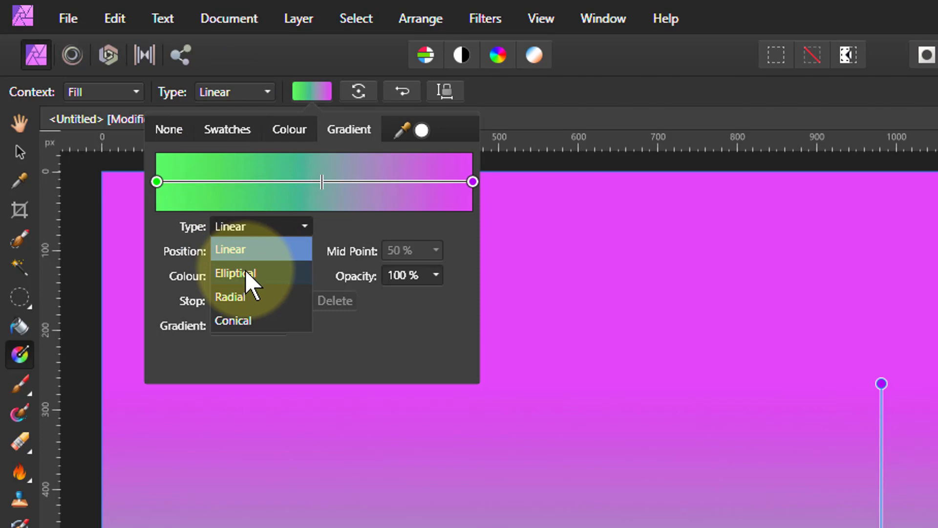
pyautogui.click(237, 298)
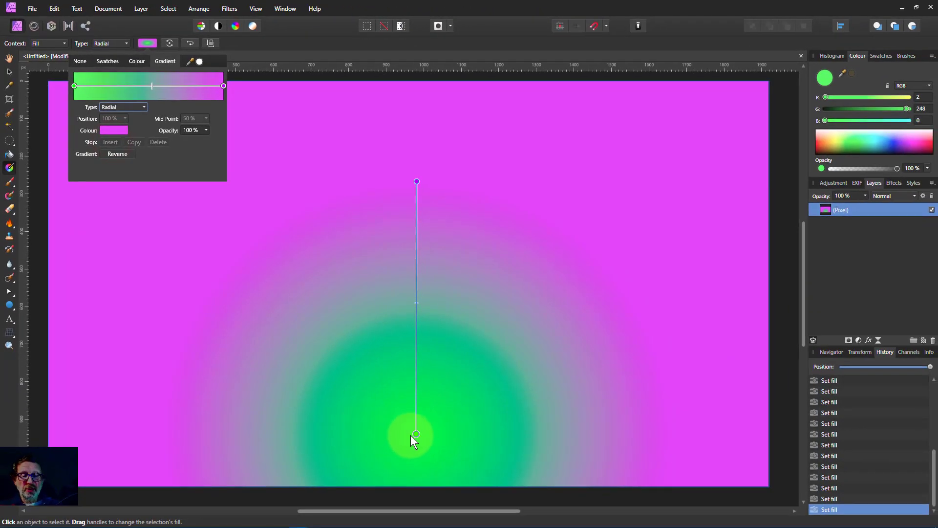
pyautogui.click(415, 433)
pyautogui.moveTo(415, 432); pyautogui.dragTo(411, 303)
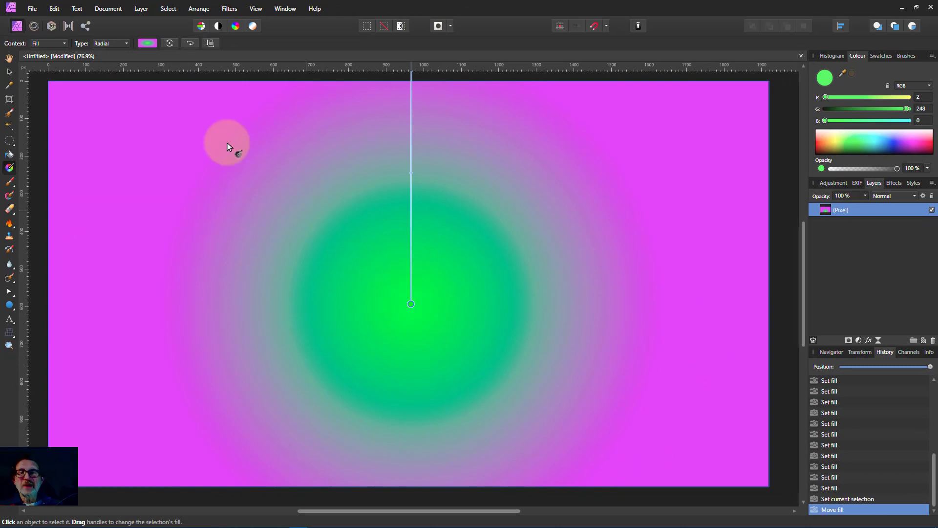
# Step: Try Elliptical and Conical fill types, adjusting their handles, then set the fill to Solid green
pyautogui.click(116, 43)
pyautogui.click(114, 87)
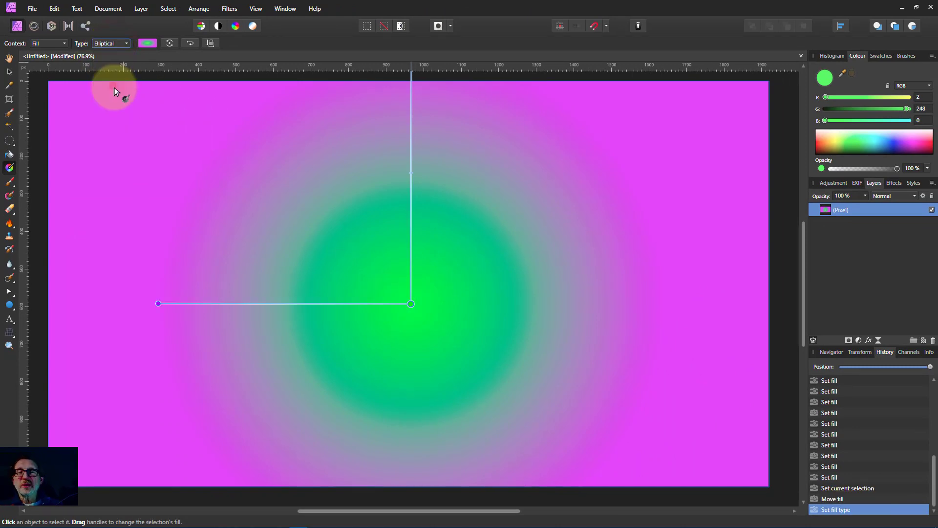
pyautogui.moveTo(163, 304); pyautogui.dragTo(303, 302)
pyautogui.click(112, 43)
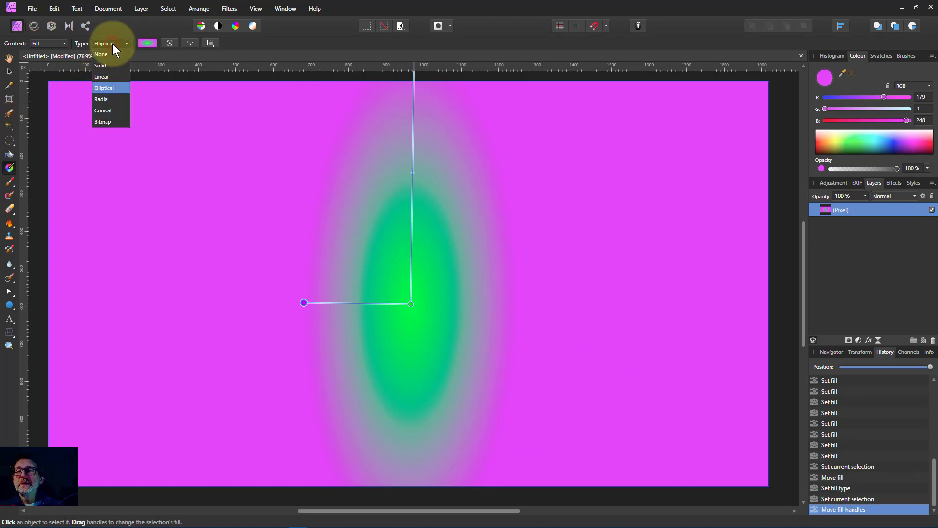
pyautogui.click(113, 111)
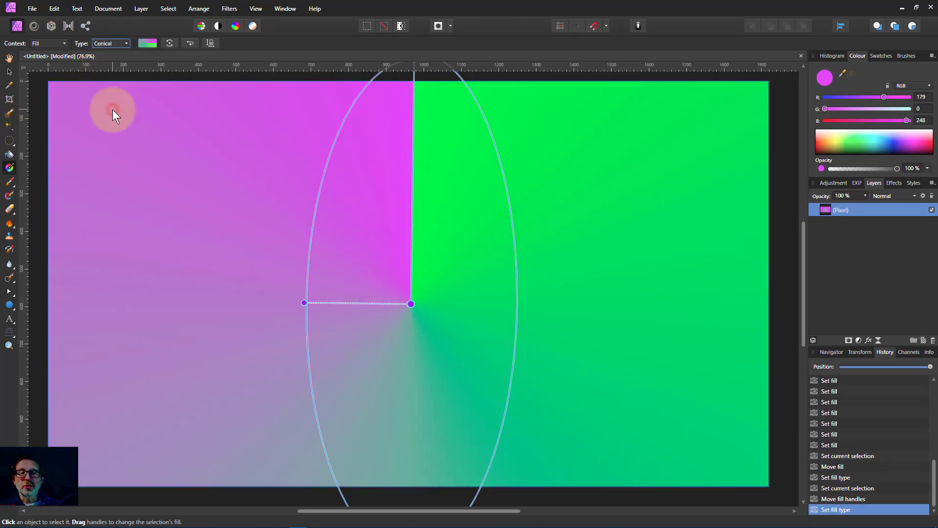
pyautogui.moveTo(304, 303); pyautogui.dragTo(399, 181)
pyautogui.click(110, 44)
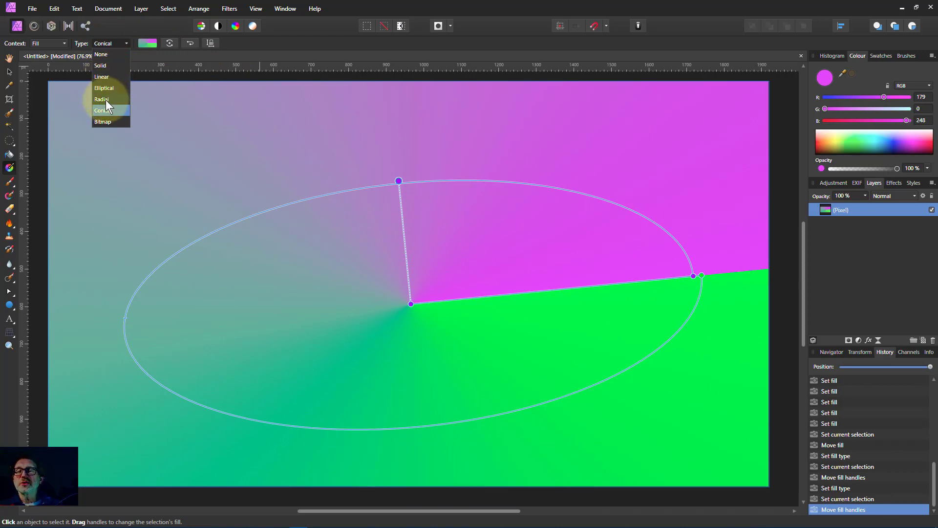
pyautogui.click(102, 65)
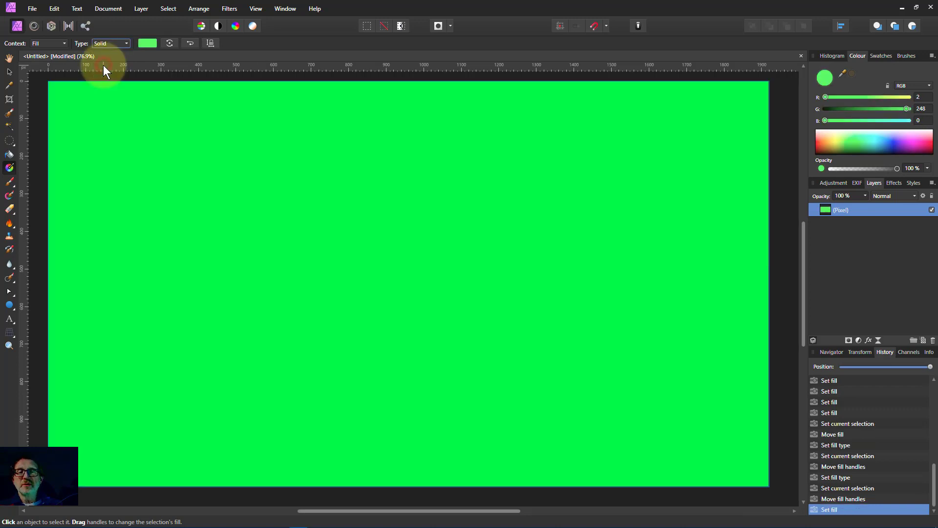